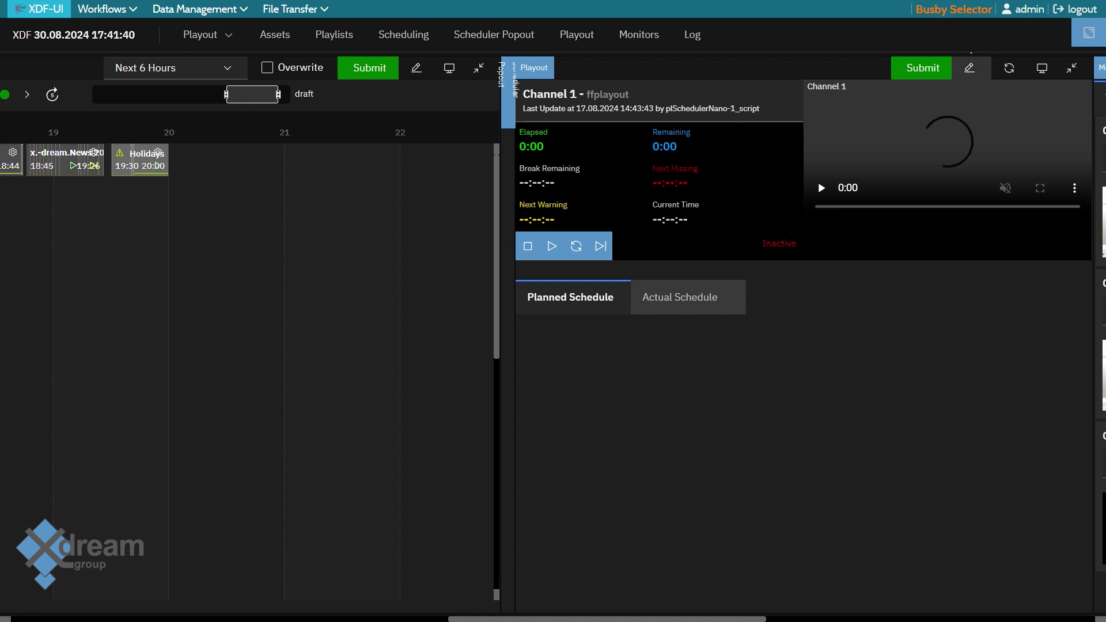
Step: Put Channel 1's playout into edit mode and load the 30.08.2024 18:45:52 schedule into its planned schedule
left_click(970, 67)
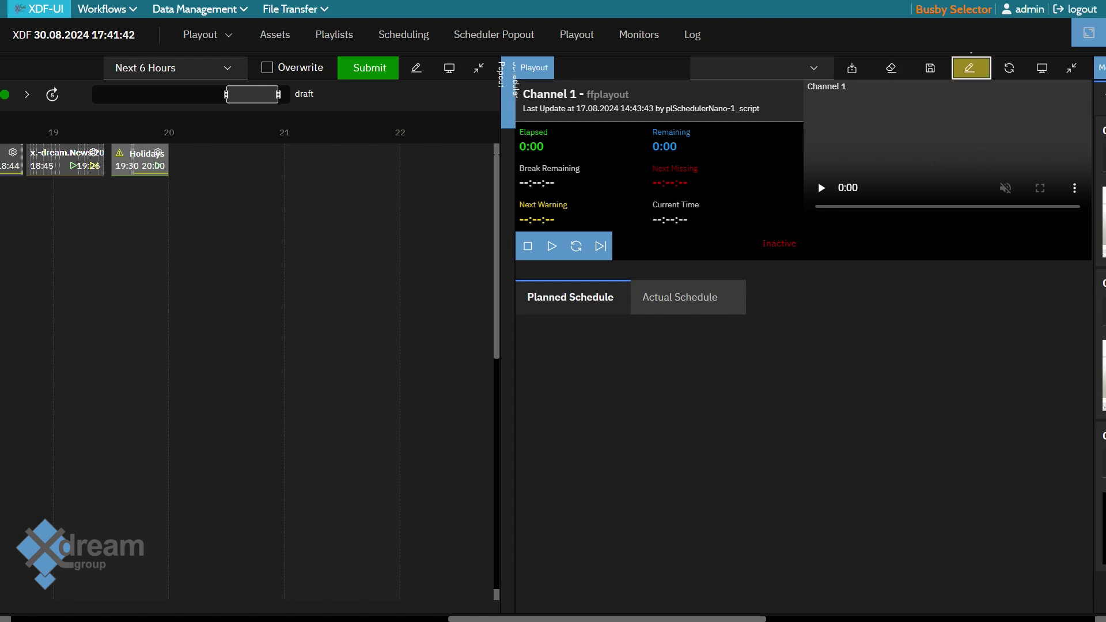
left_click(762, 68)
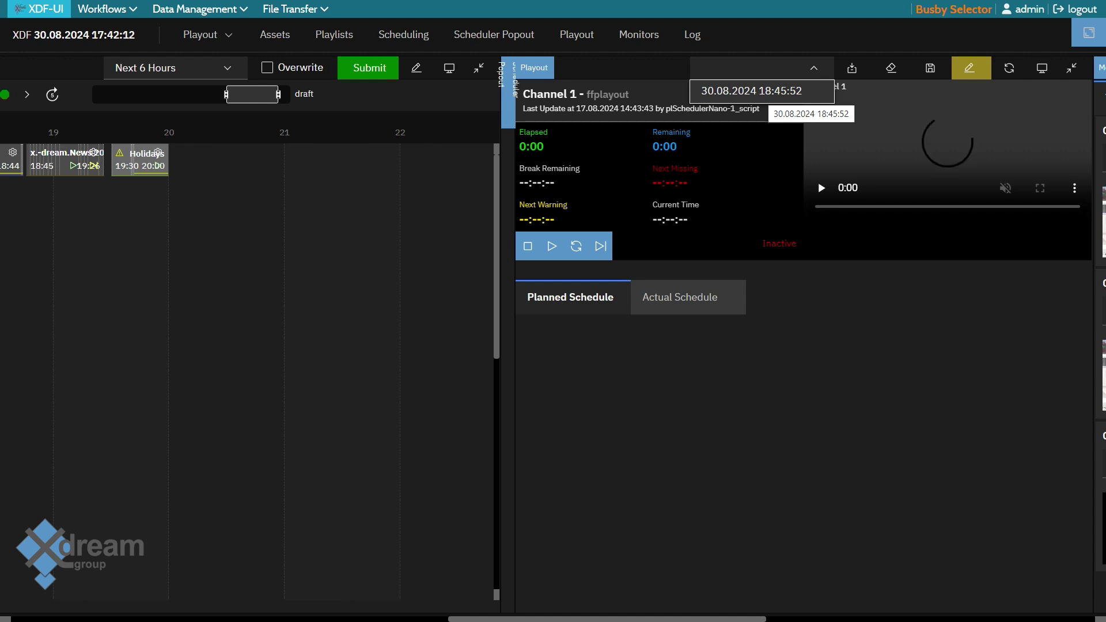
left_click(768, 92)
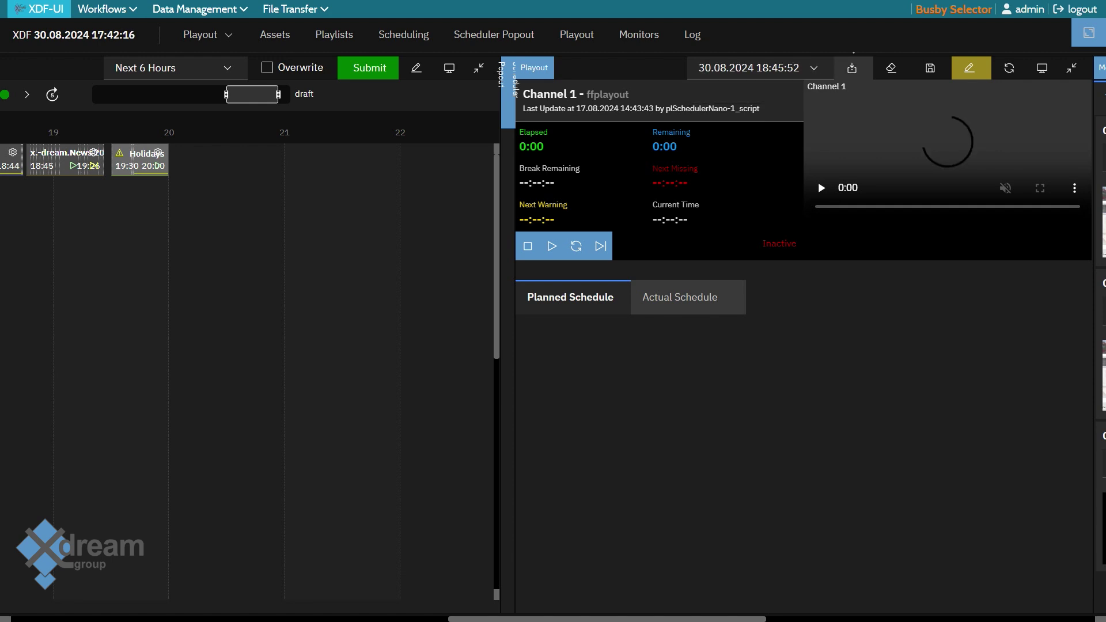
left_click(852, 67)
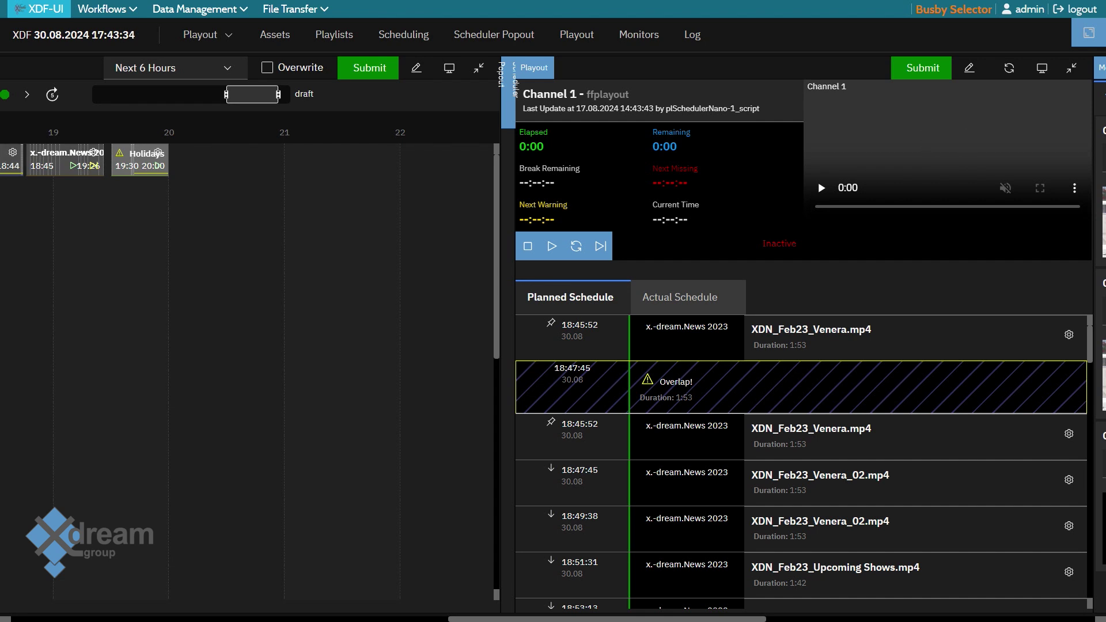
Step: Compare the loaded planned schedule with the scheduler timeline, checking its events and overlaps down to the final entries
scroll(553, 339, "left", 3)
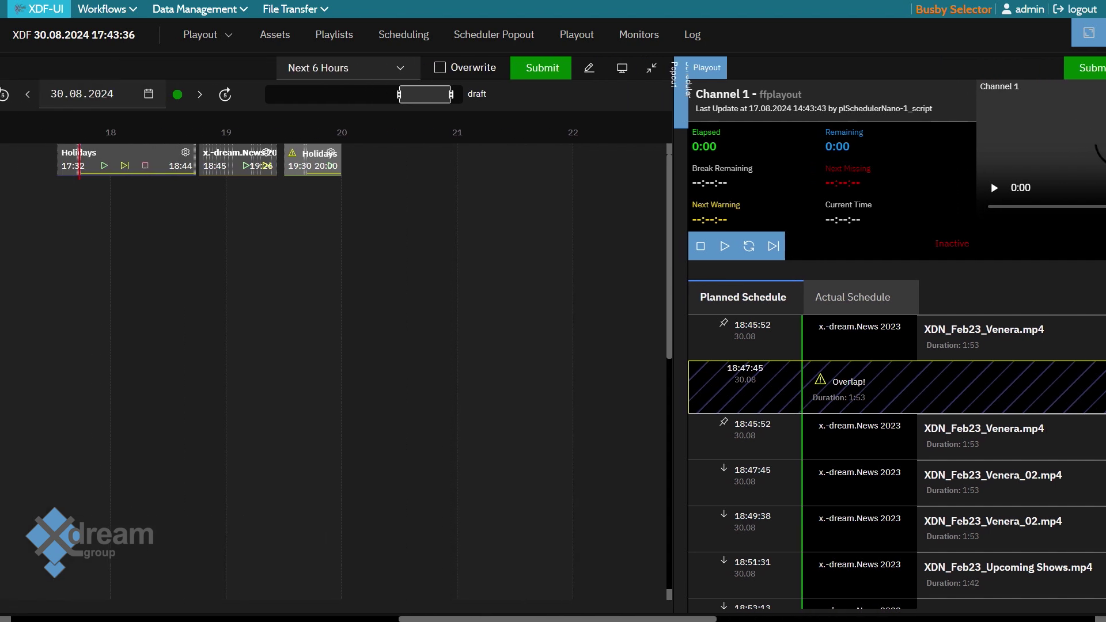
scroll(553, 339, "right", 1)
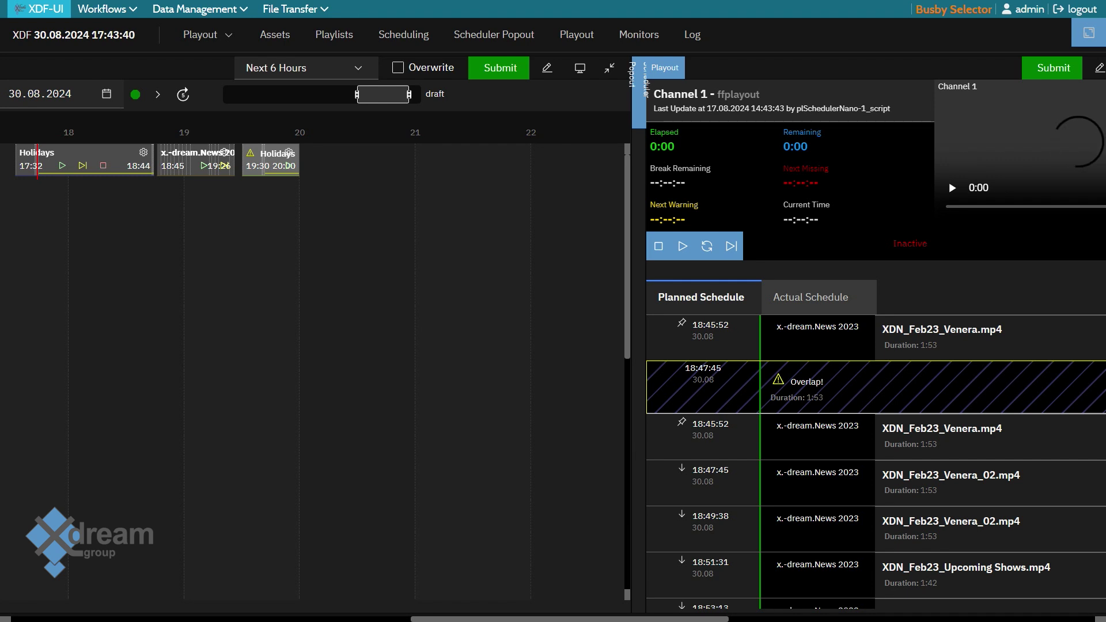
scroll(876, 461, "down", 10)
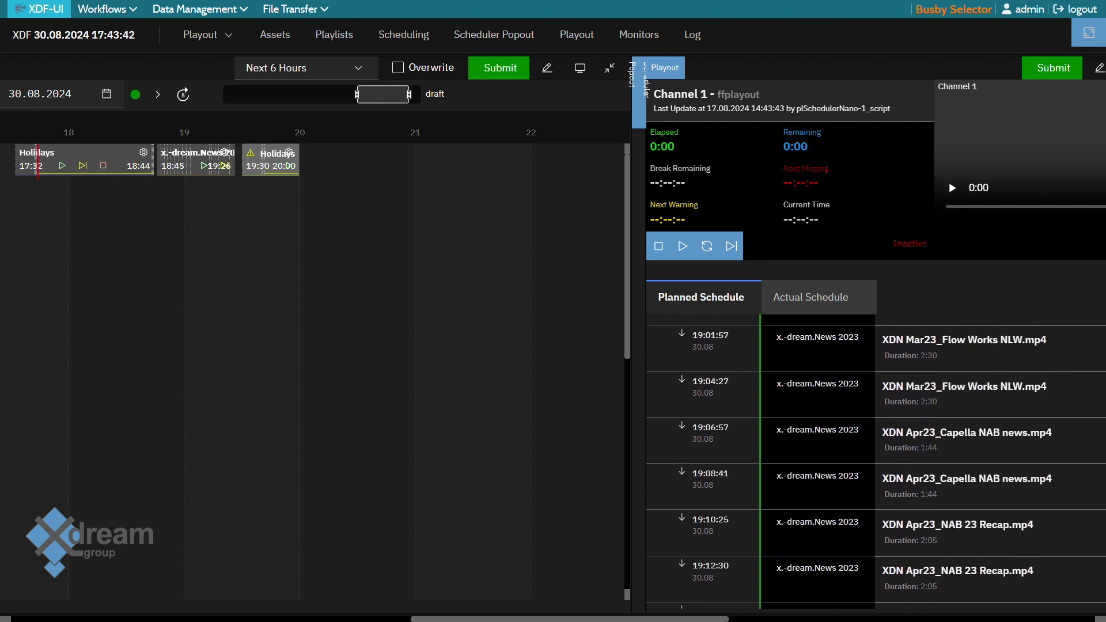
scroll(875, 461, "down", 8)
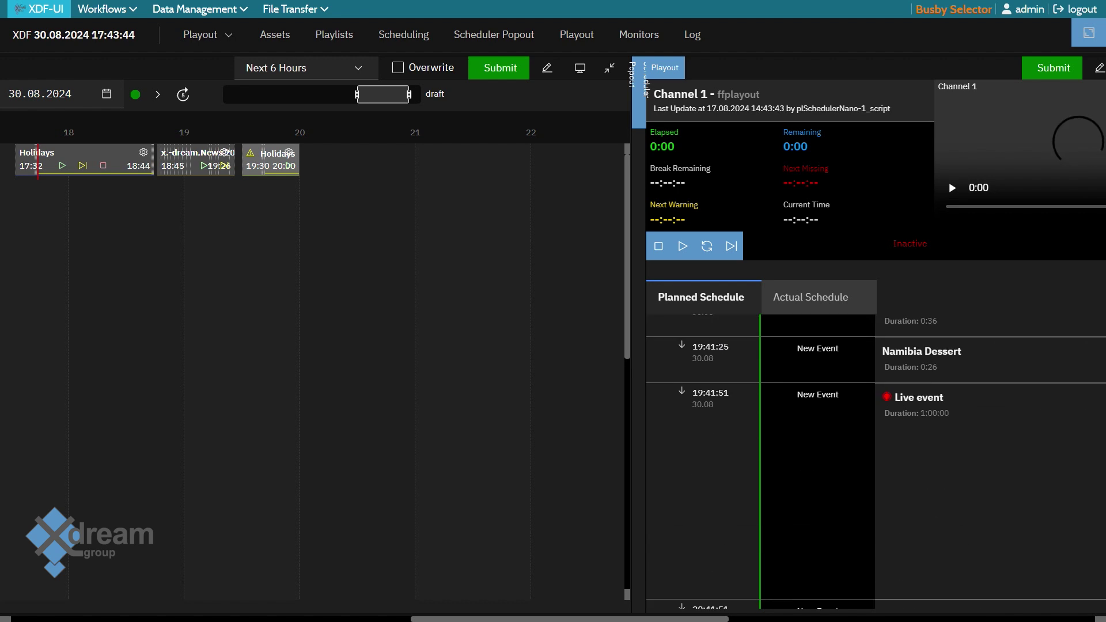
scroll(875, 461, "down", 5)
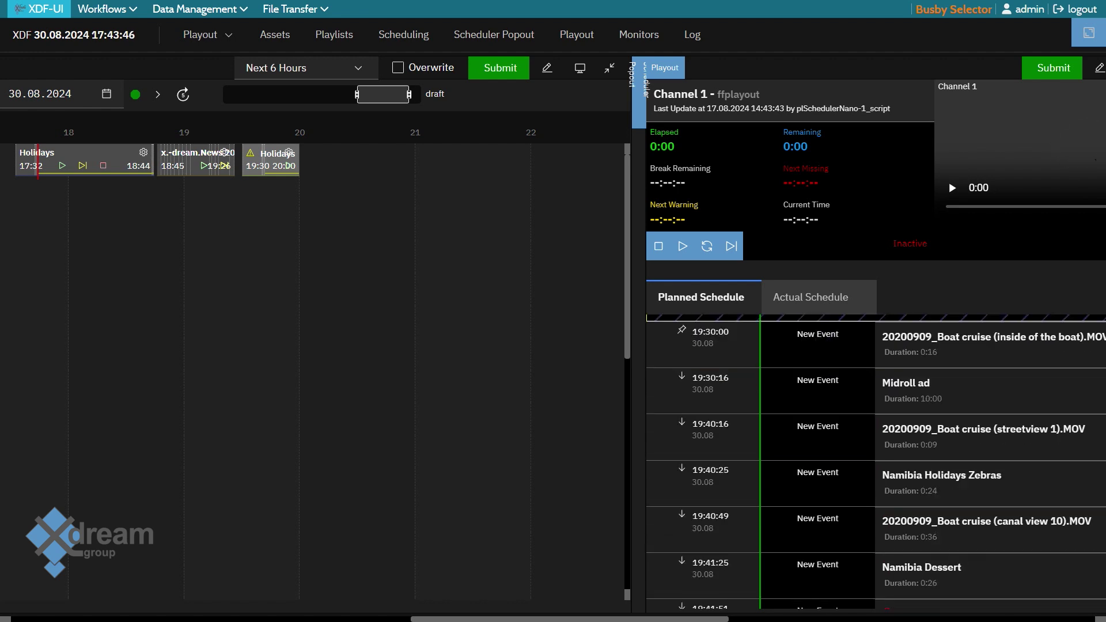
scroll(875, 460, "down", 1)
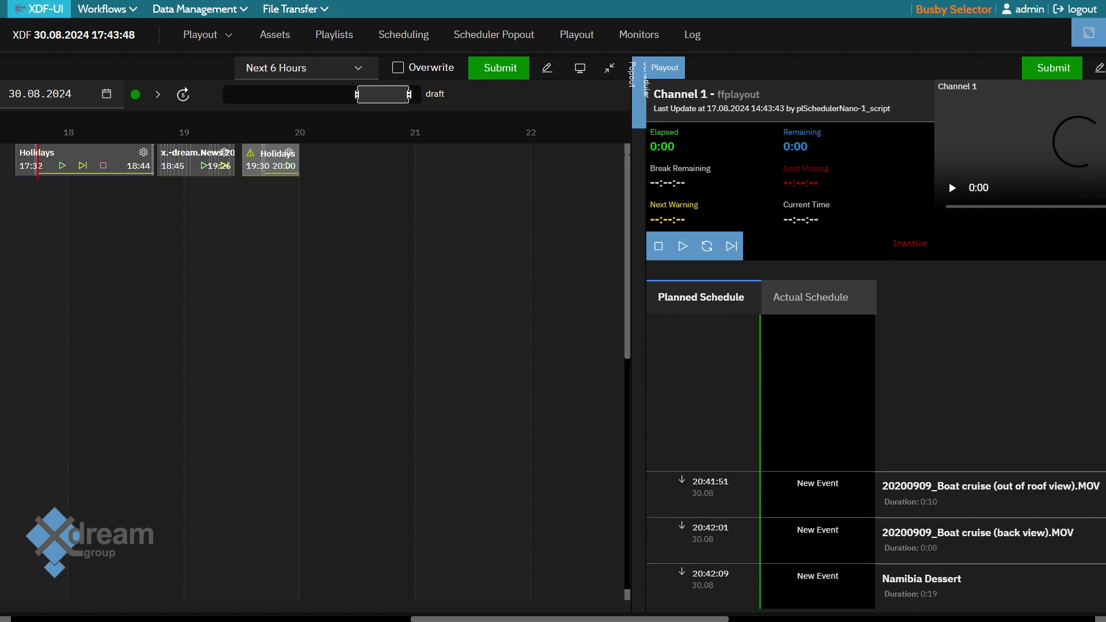
scroll(876, 461, "up", 10)
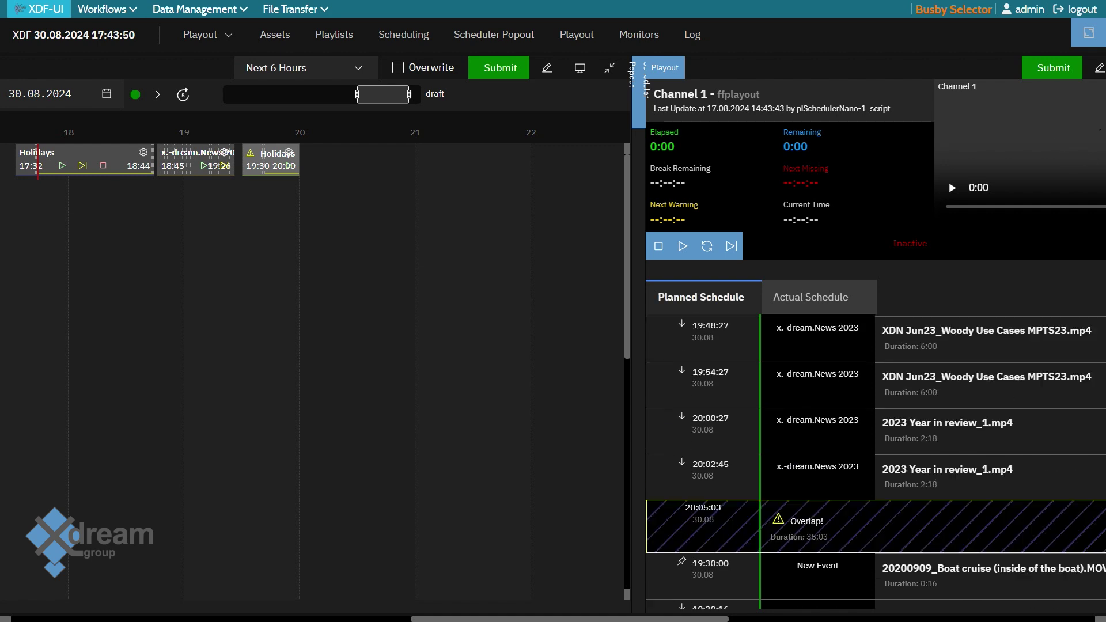
scroll(876, 461, "up", 5)
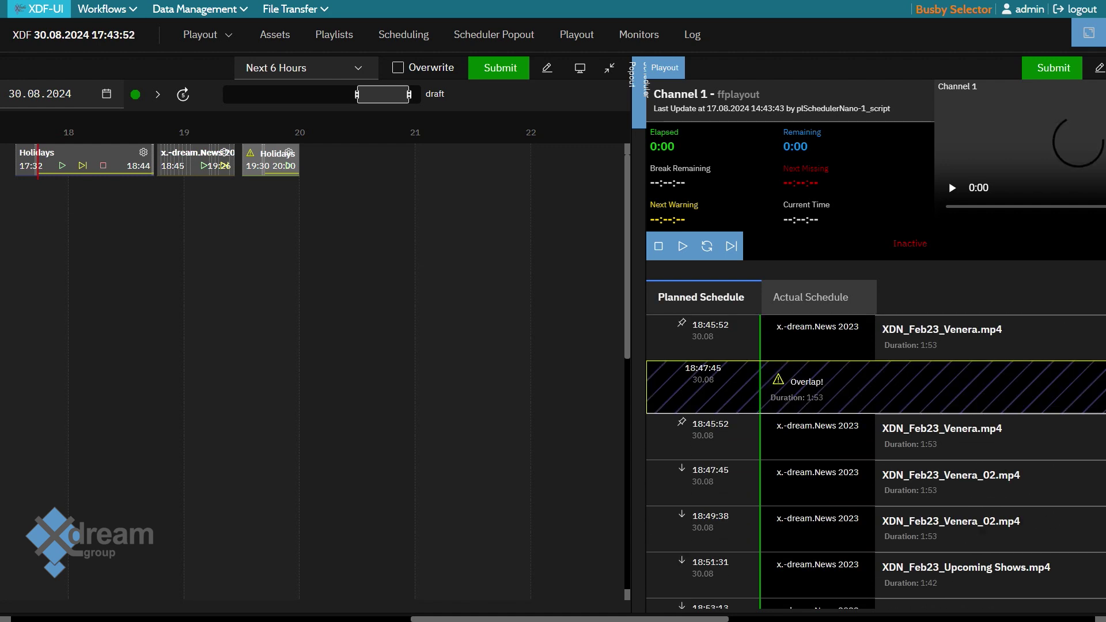
scroll(553, 334, "right", 5)
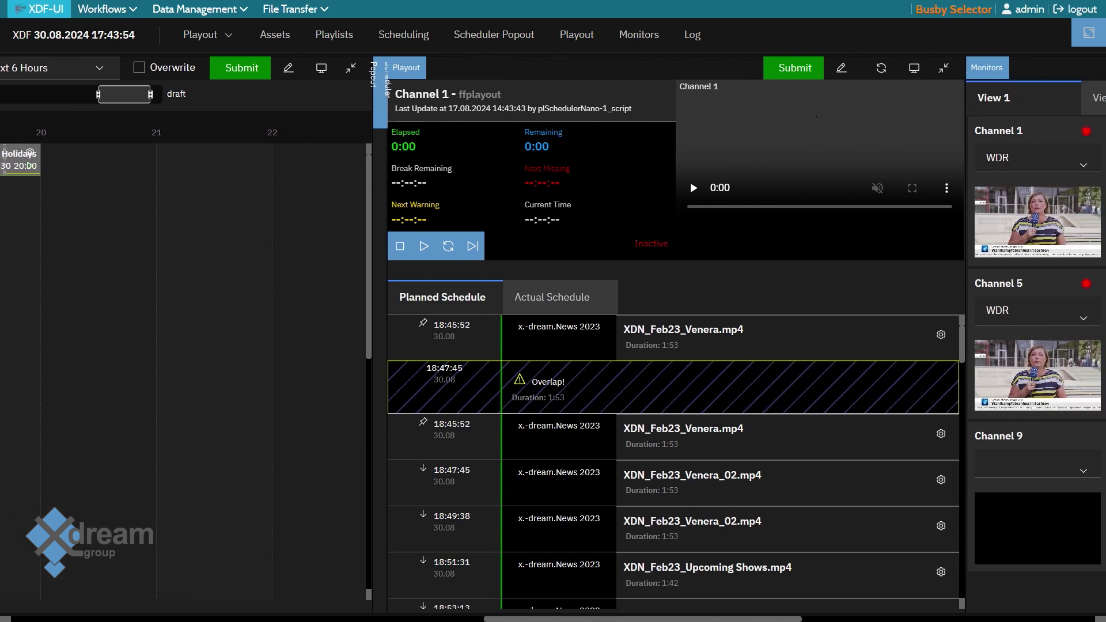
scroll(553, 334, "right", 1)
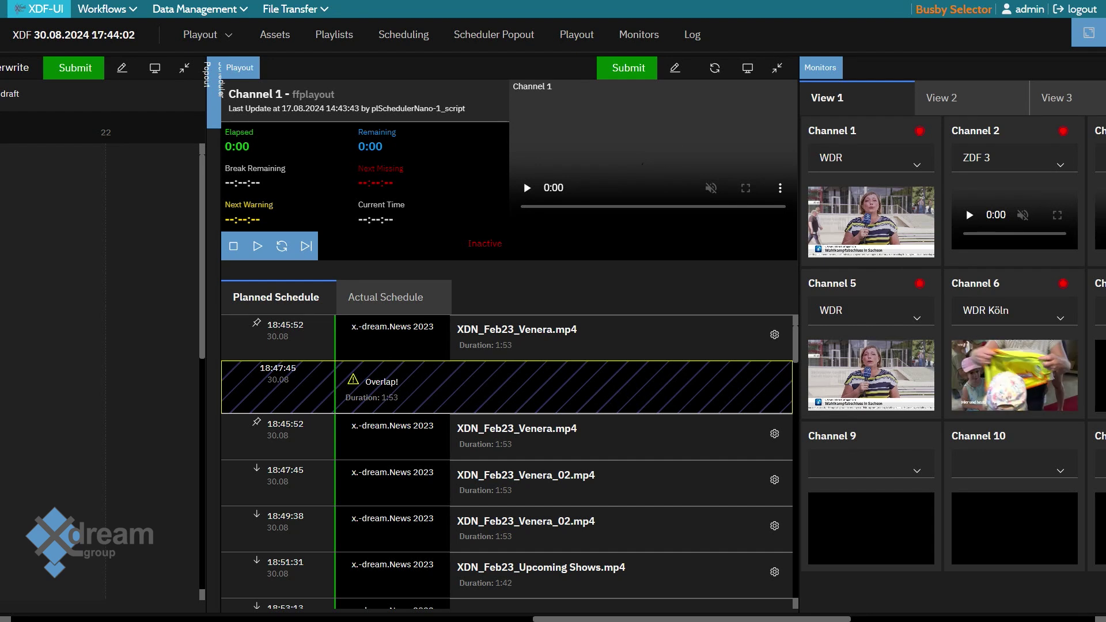
left_click(627, 68)
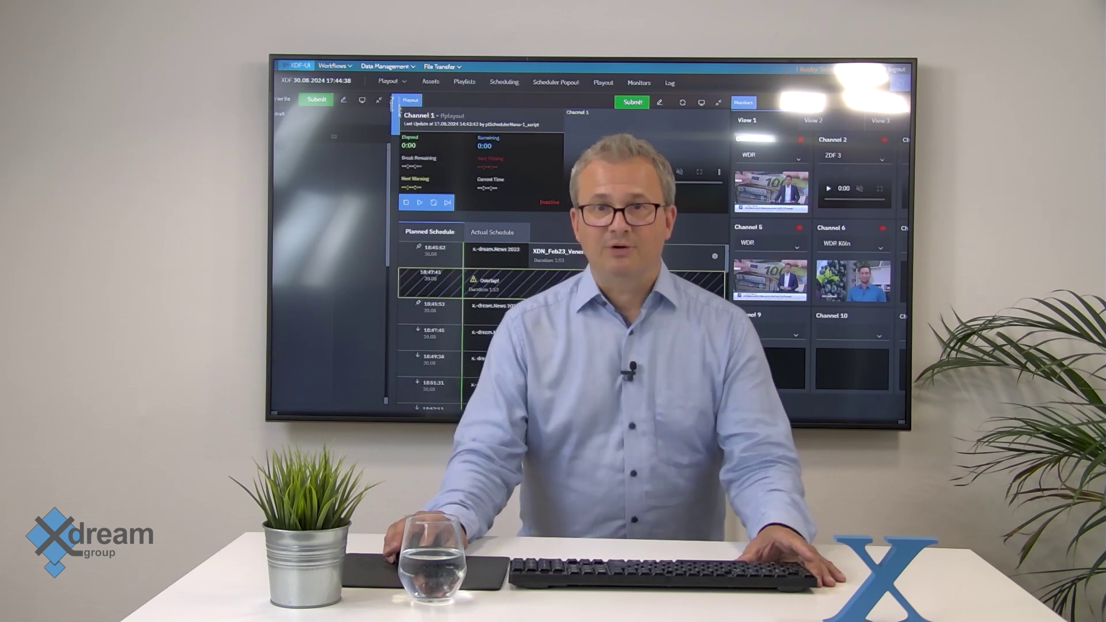
Step: Open the details of the first XDN_Feb23_Venera.mp4 event and examine its start mode, asset, marks and video preview
left_click(714, 258)
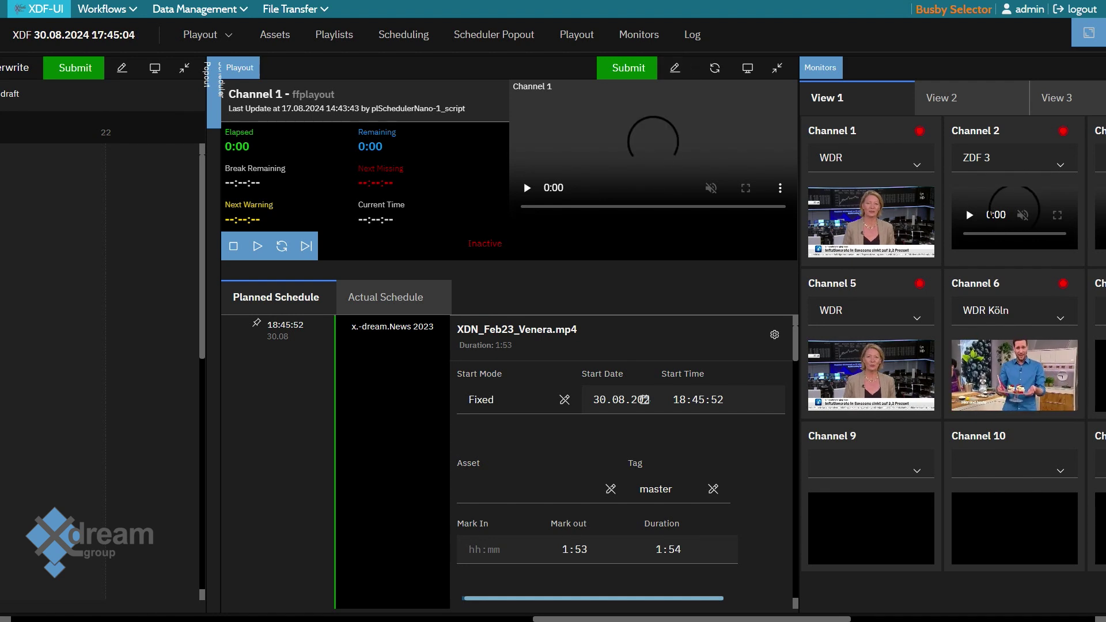
scroll(623, 462, "down", 1)
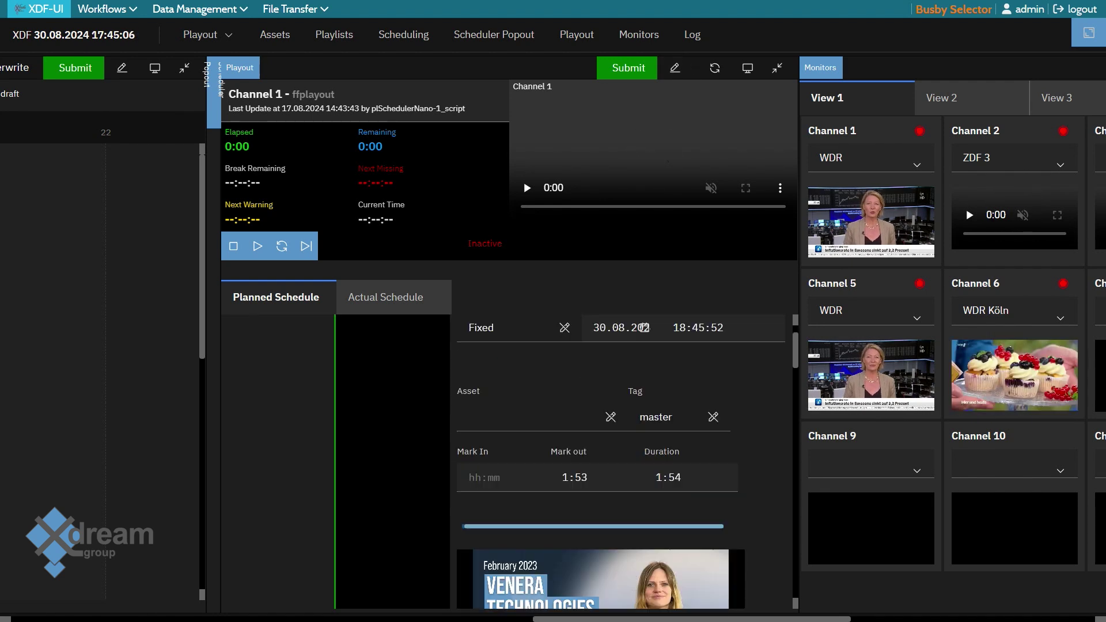
scroll(627, 462, "down", 2)
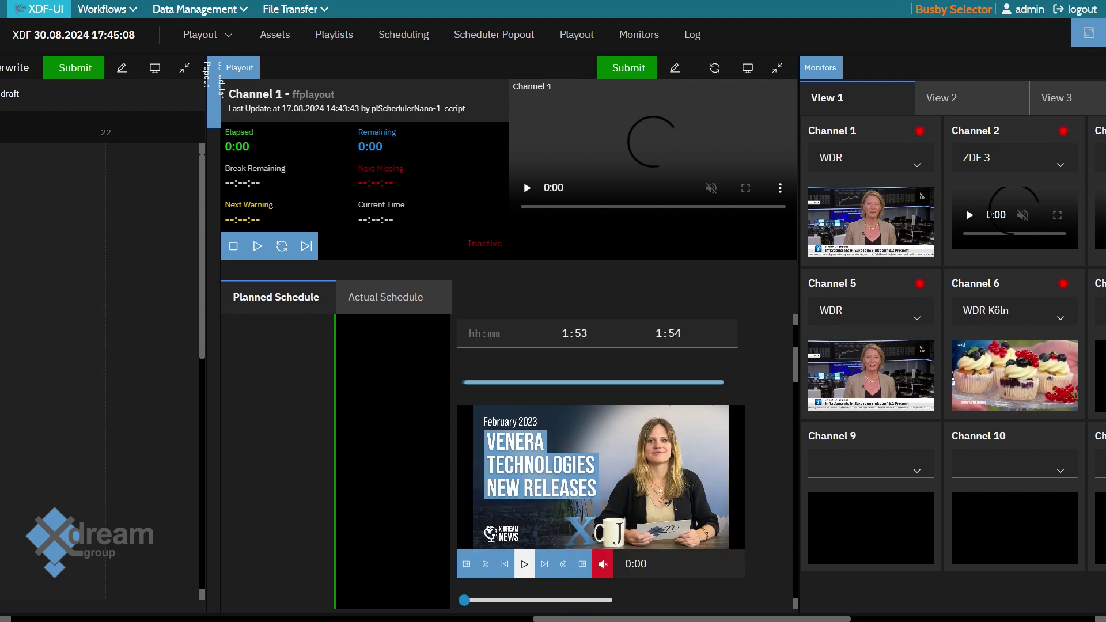
scroll(622, 462, "down", 3)
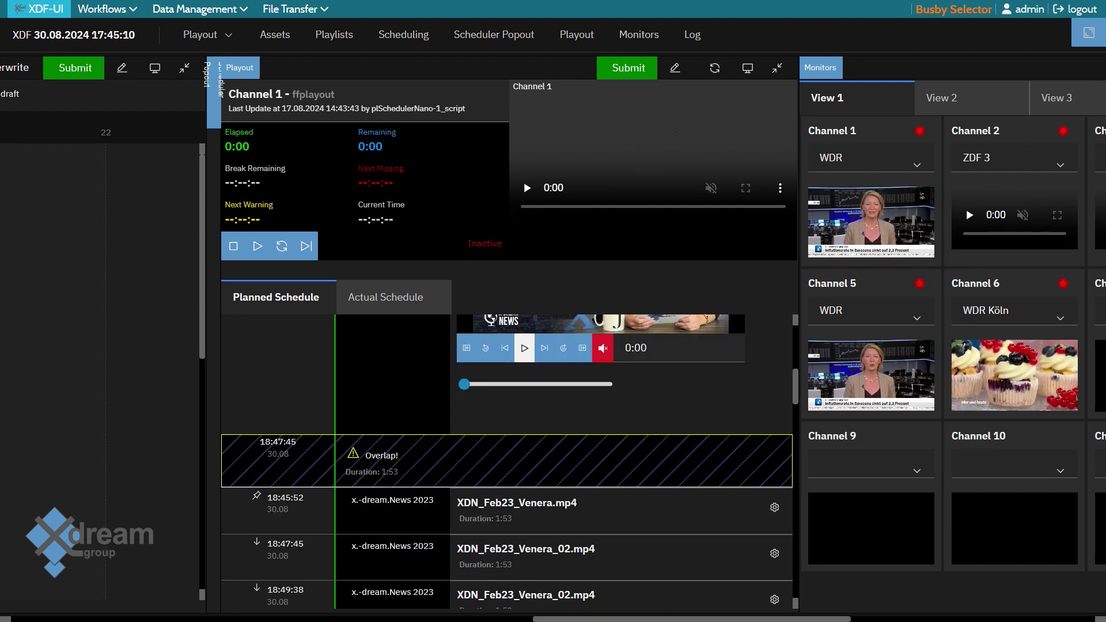
scroll(622, 462, "down", 1)
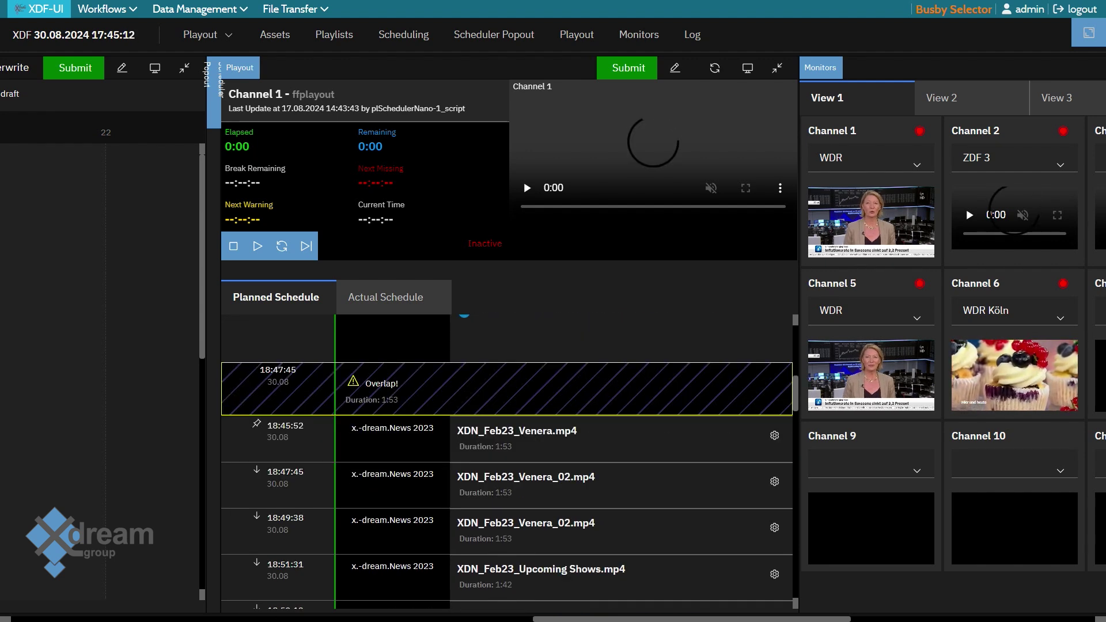
Step: Switch the planned schedule to edit mode and set the start mode of XDN_Feb23_Venera.mp4 below the 19:26:24 overlap to Follow
left_click(675, 67)
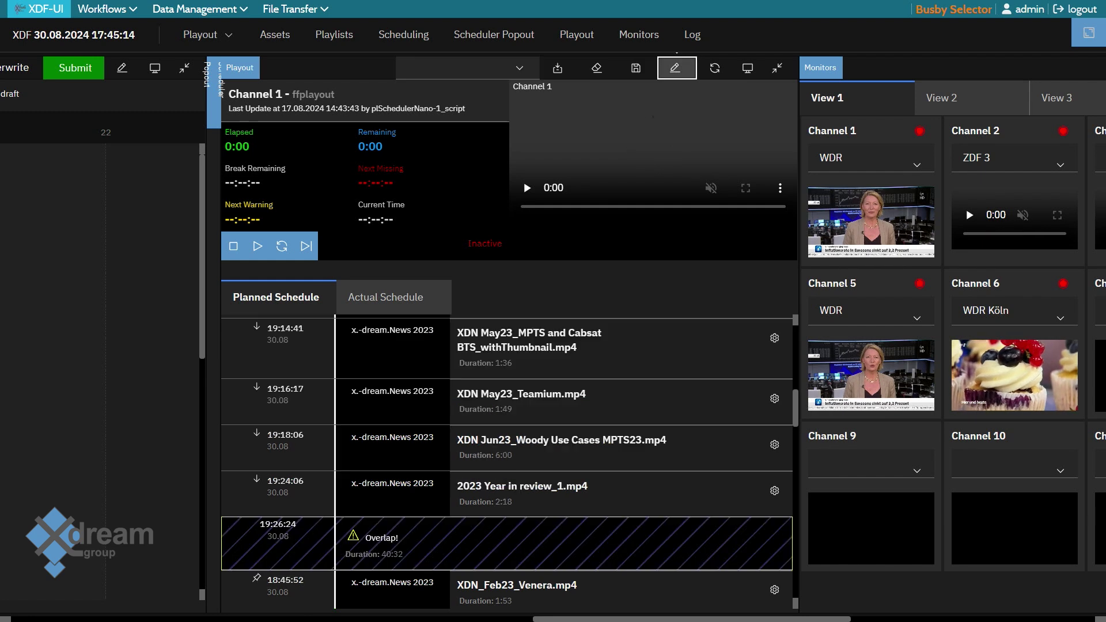
scroll(507, 461, "down", 2)
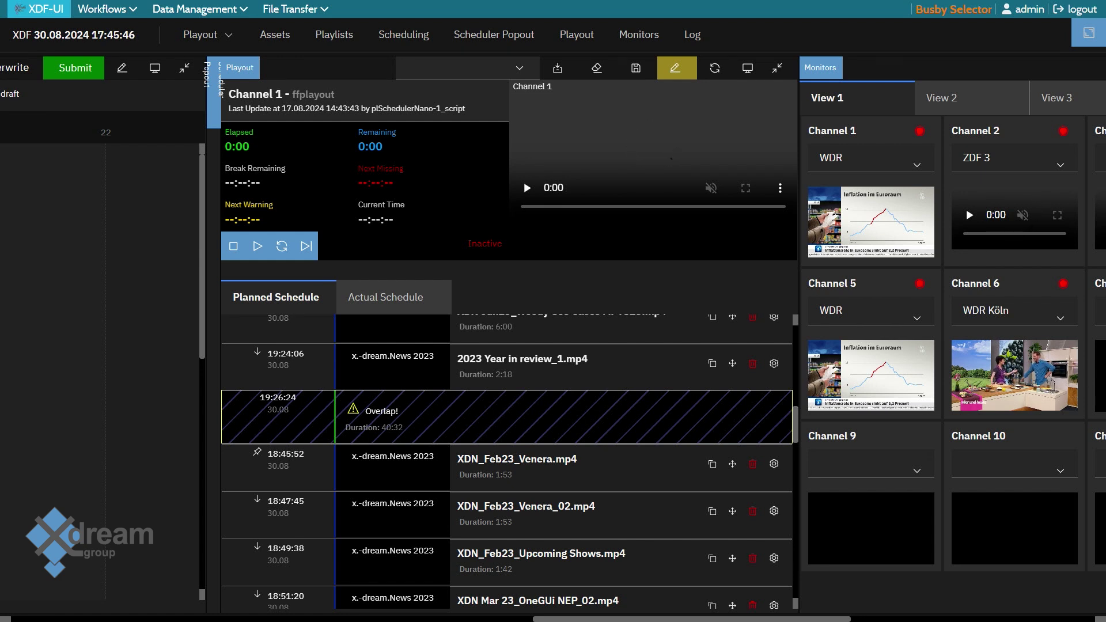
left_click(774, 464)
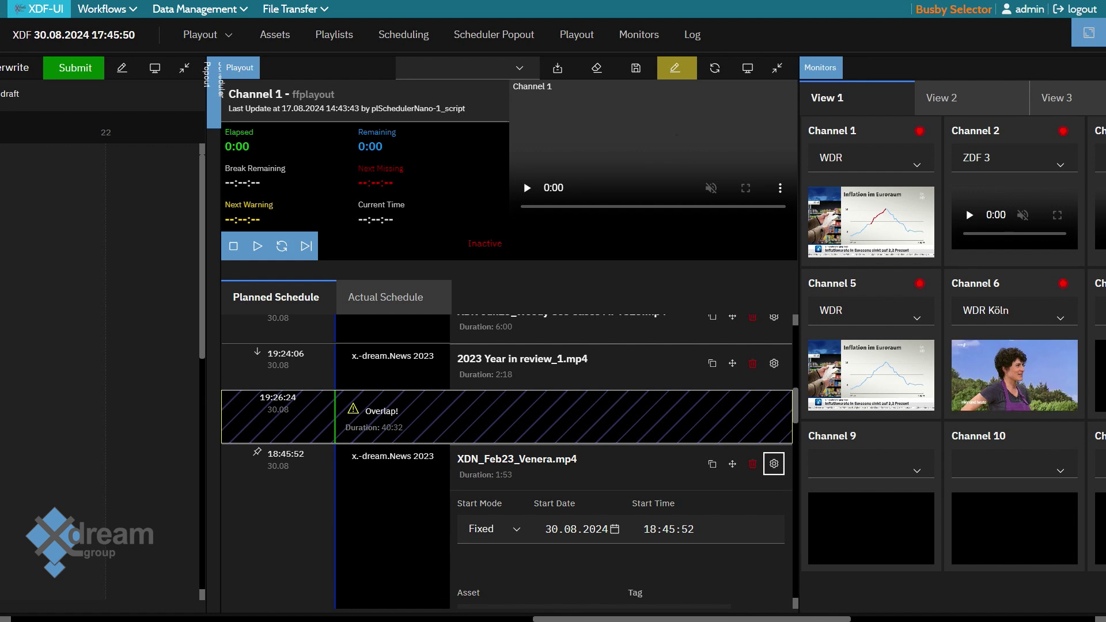
scroll(507, 461, "down", 1)
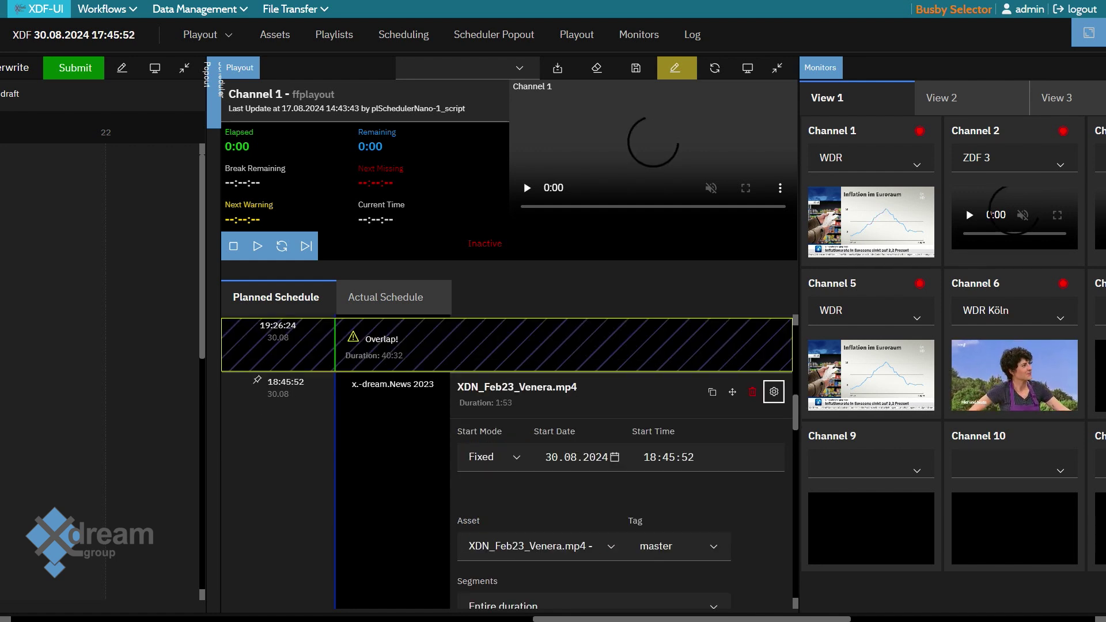
left_click(494, 456)
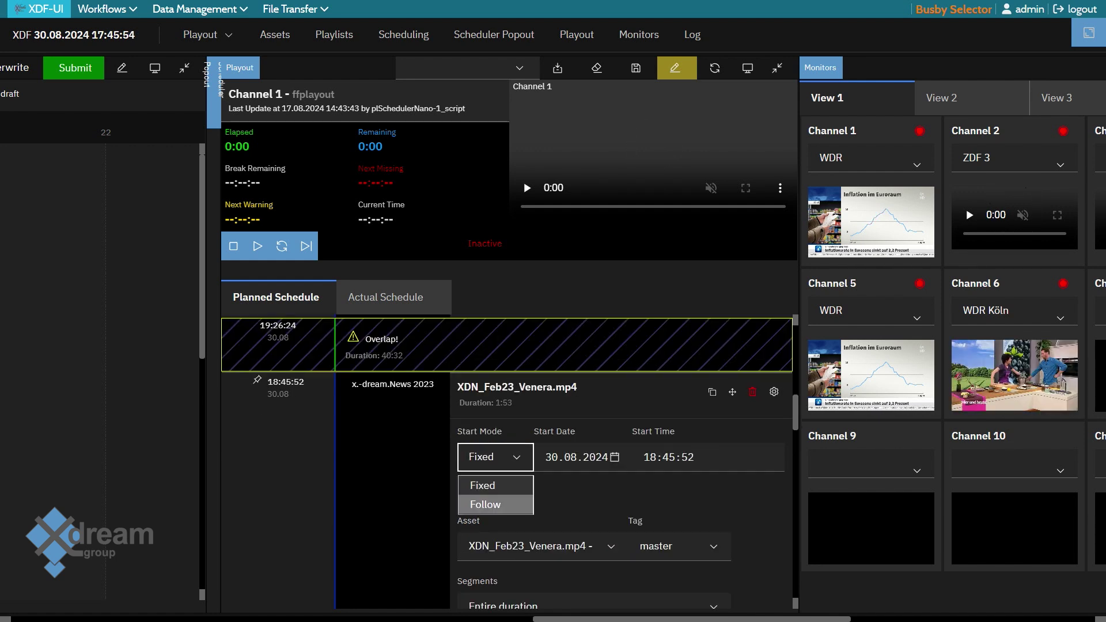
key("Return")
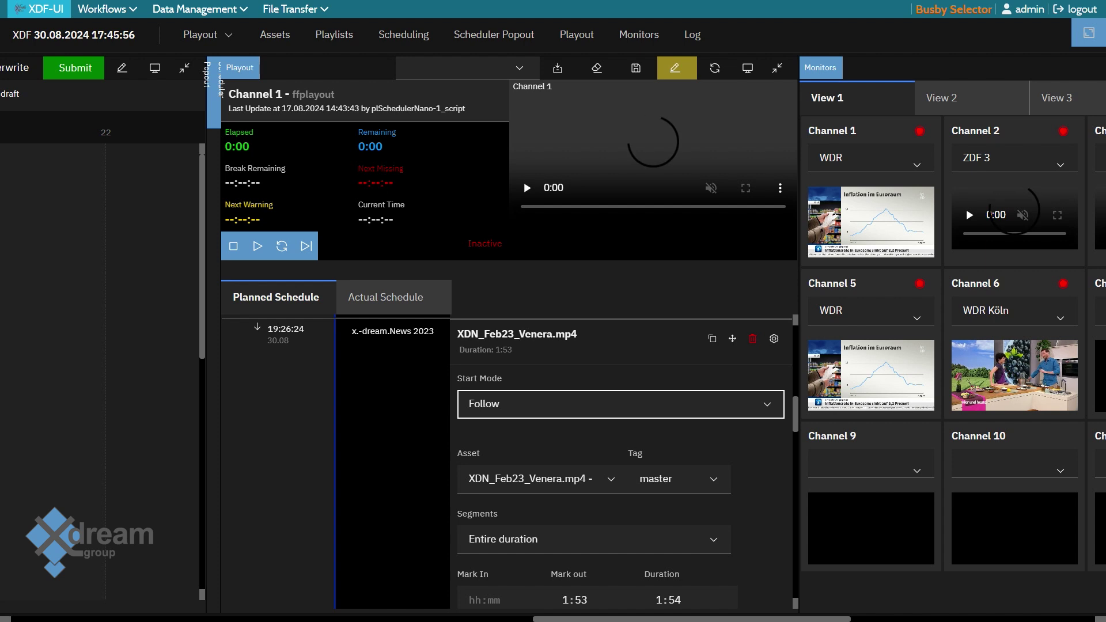
Step: Set the start mode of the 20200909_Boat cruise (inside of the boat).MOV event in the Holidays block to Follow
scroll(507, 461, "up", 2)
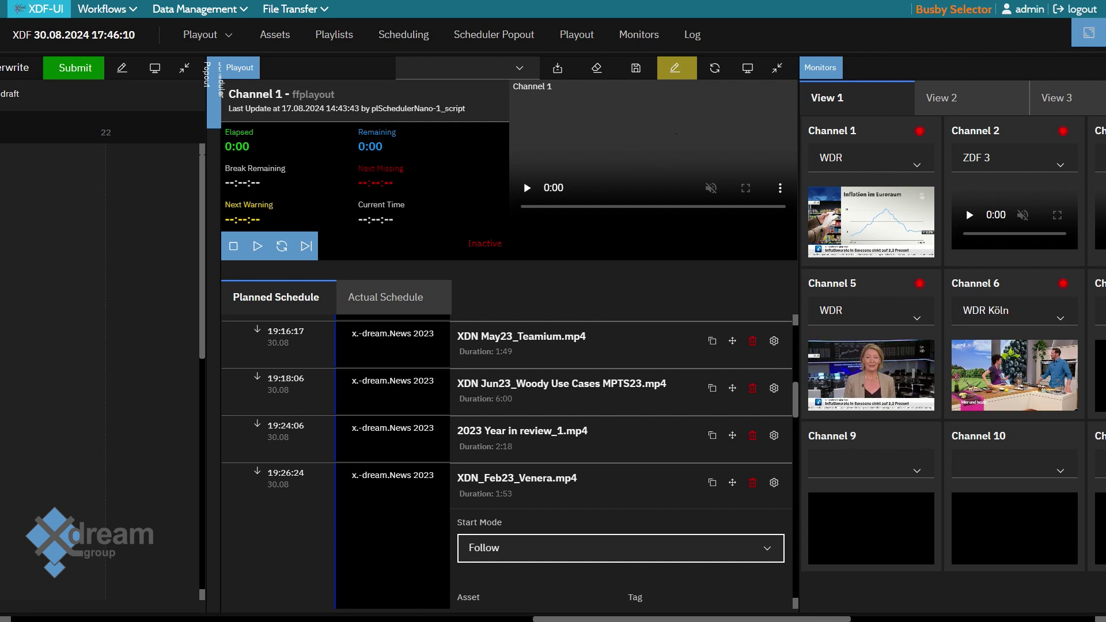
scroll(507, 461, "down", 12)
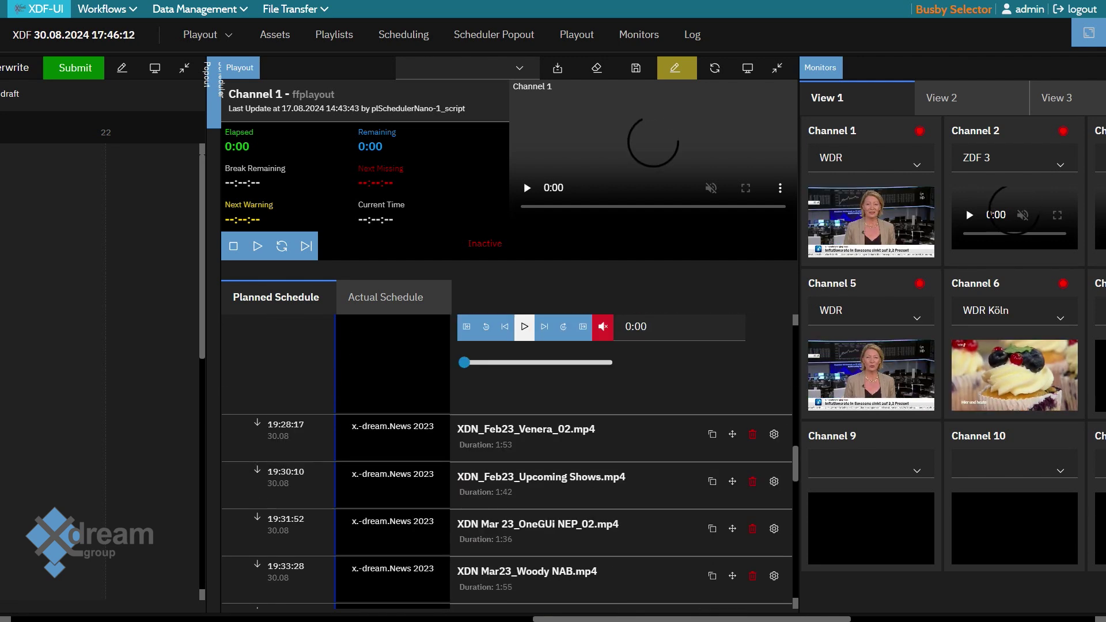
scroll(507, 461, "down", 6)
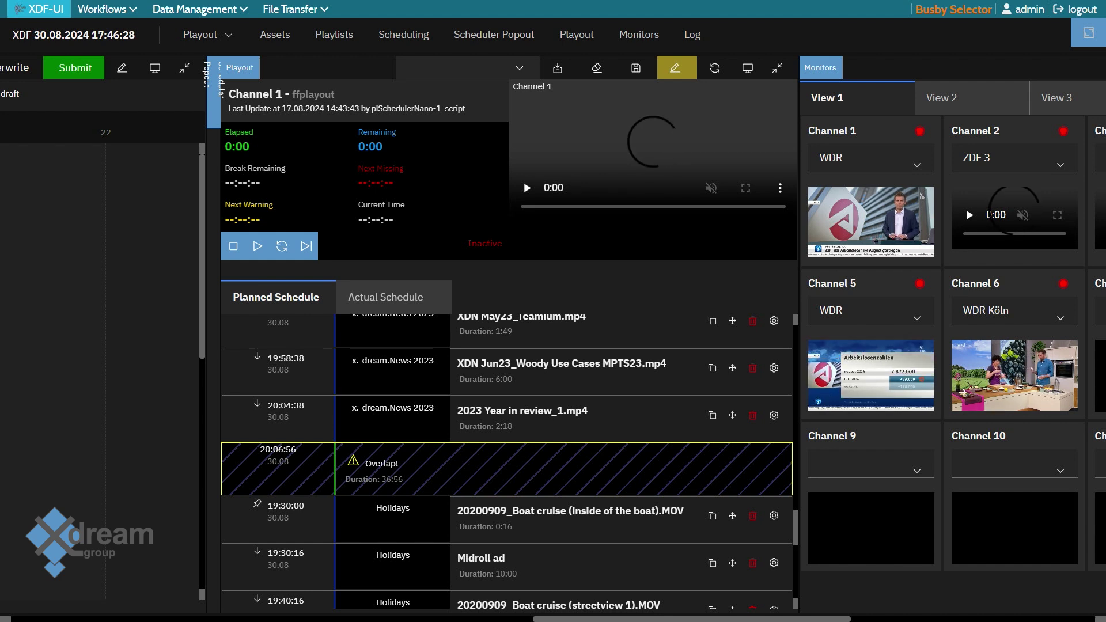
scroll(507, 460, "down", 1)
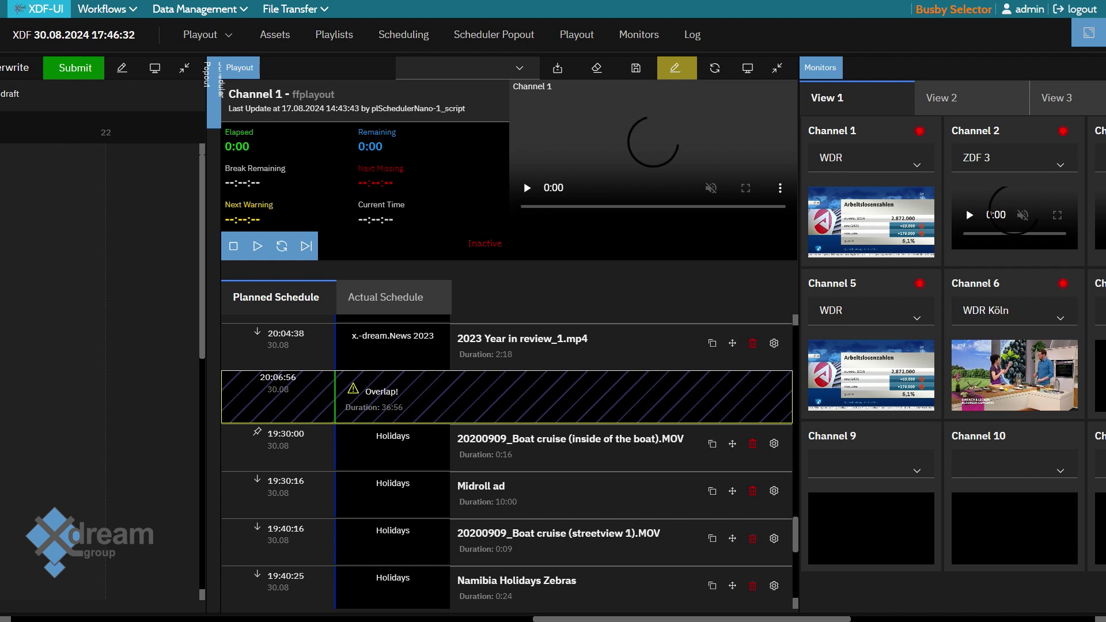
left_click(773, 444)
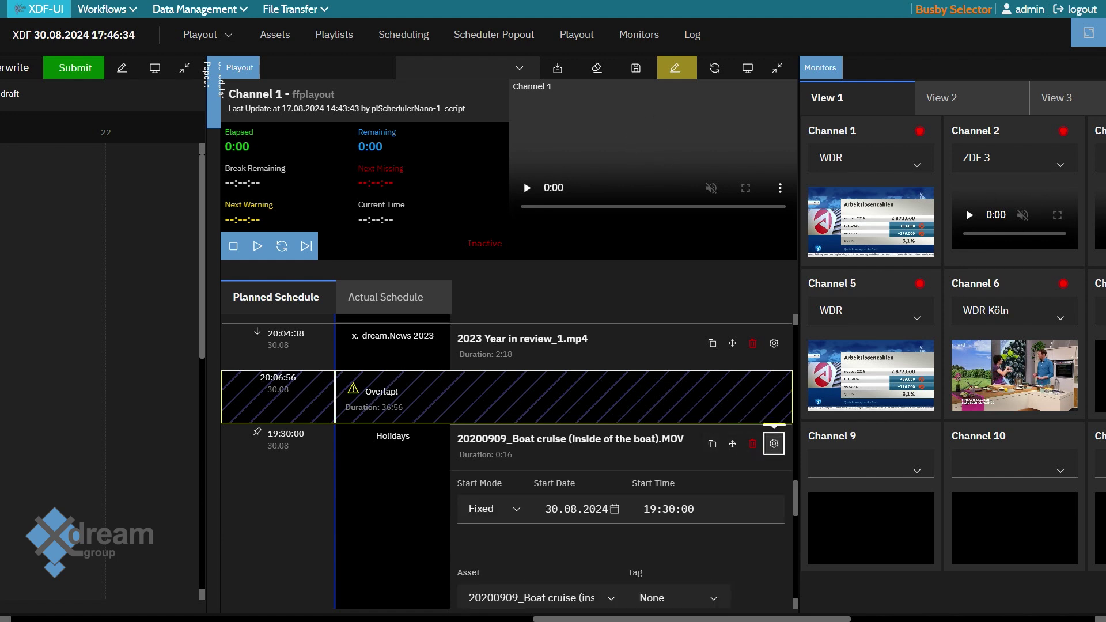
left_click(496, 509)
left_click(485, 556)
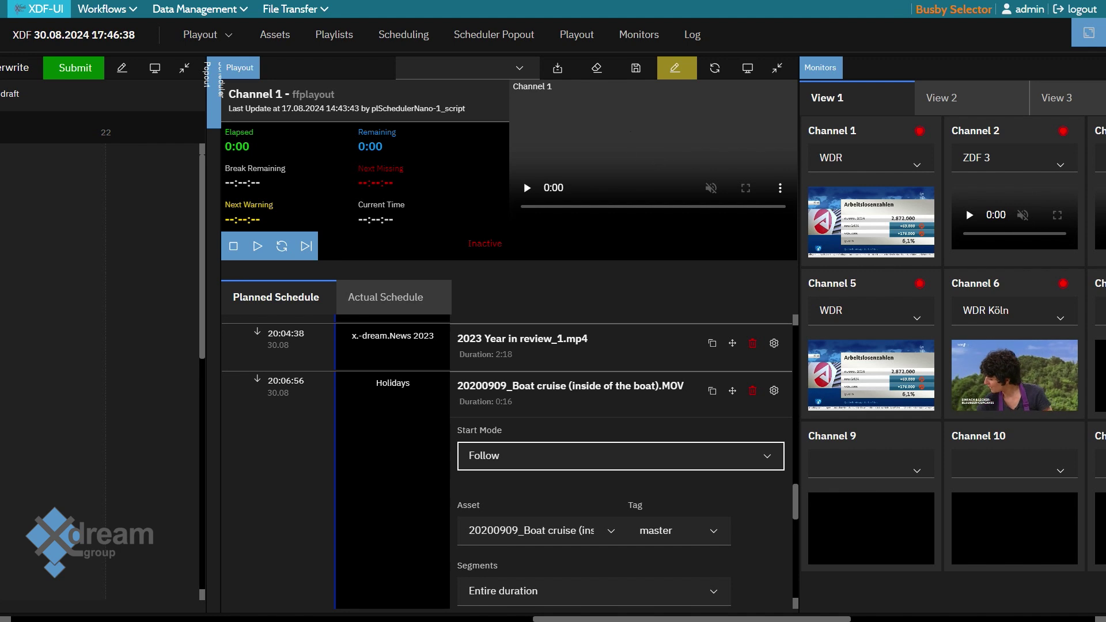
Step: Save the edited planned schedule and submit it for Channel 1's playout
left_click(636, 68)
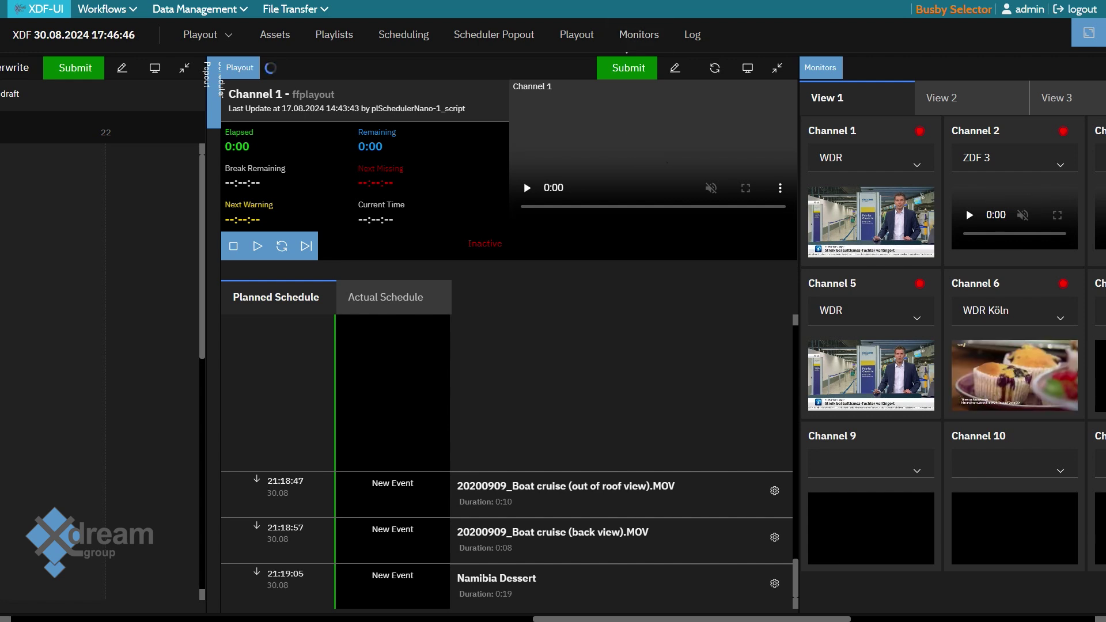
left_click(628, 68)
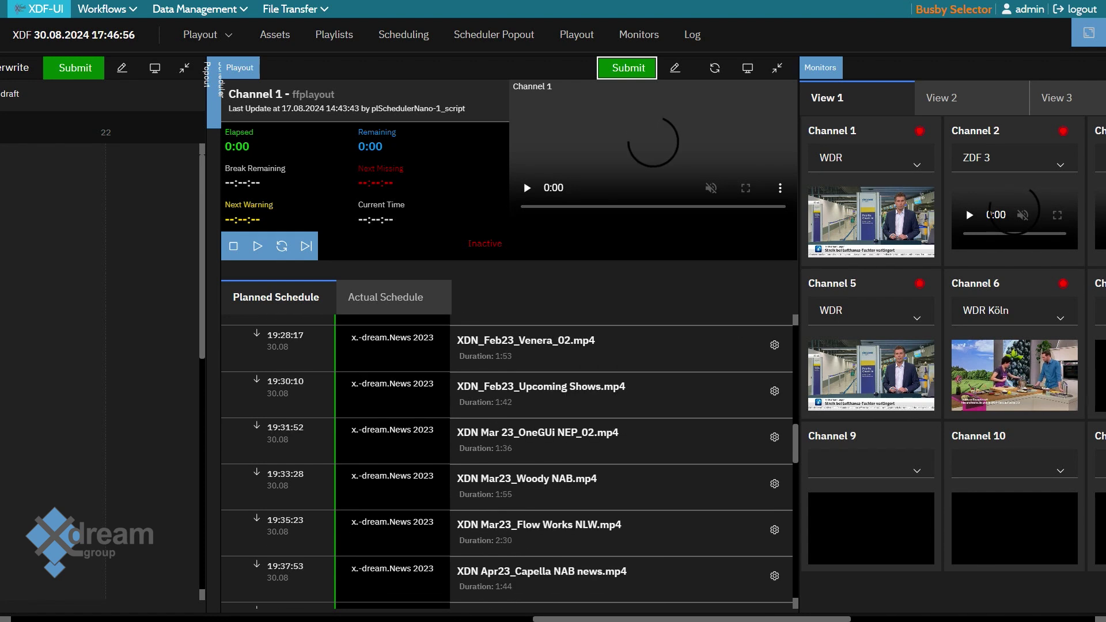
Step: View Channel 1's actual schedule, return to the planned schedule and review its remaining events
left_click(385, 297)
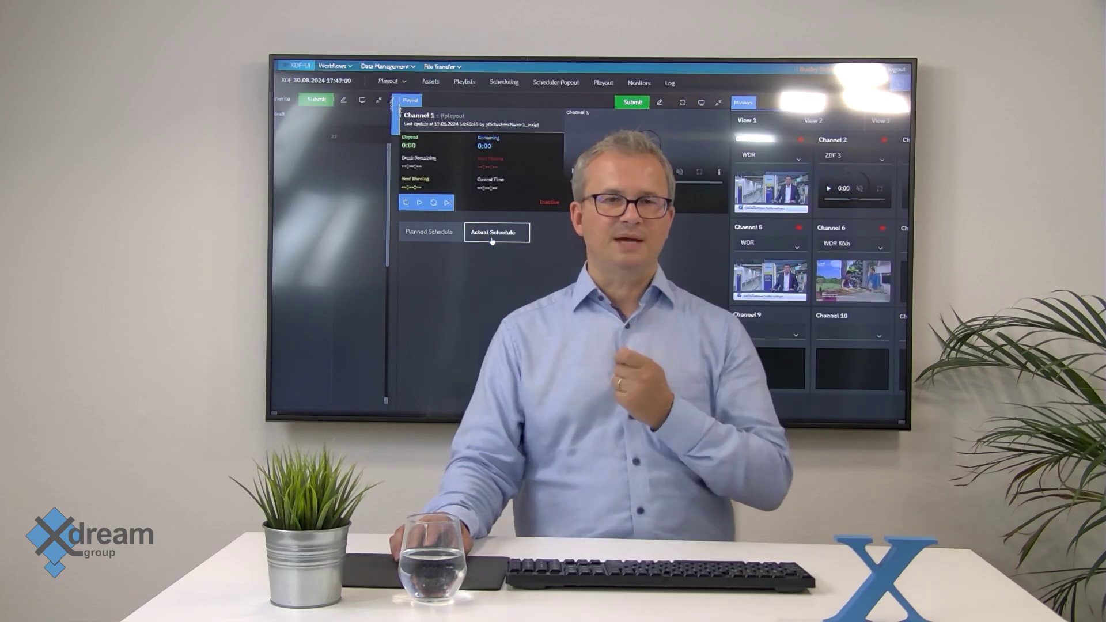
left_click(442, 237)
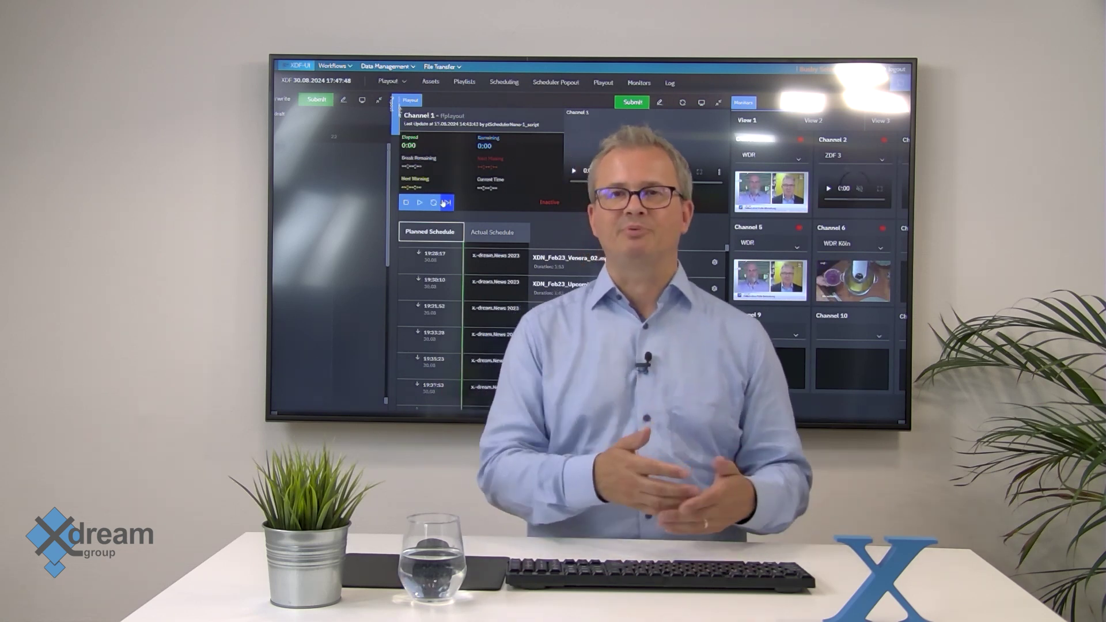
scroll(494, 281, "down", 5)
scroll(494, 282, "down", 5)
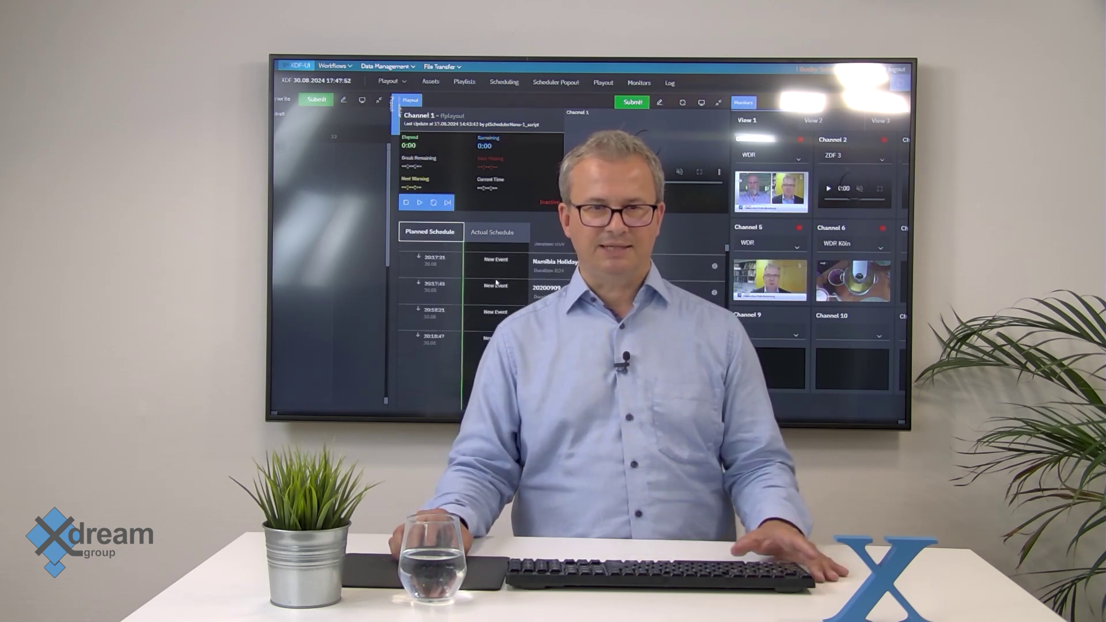